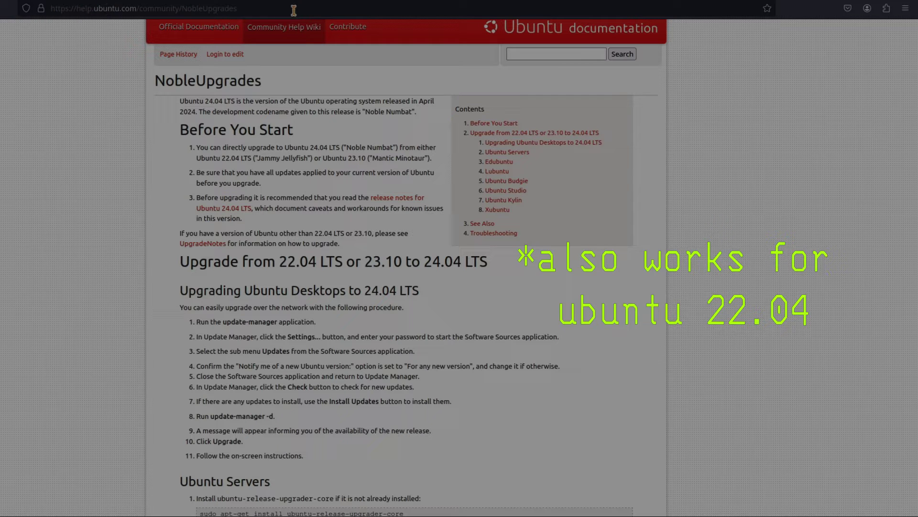
Run update-manager -d in the terminal to check for the Ubuntu 24.04 LTS release.
scroll(123, 287, "up", 1)
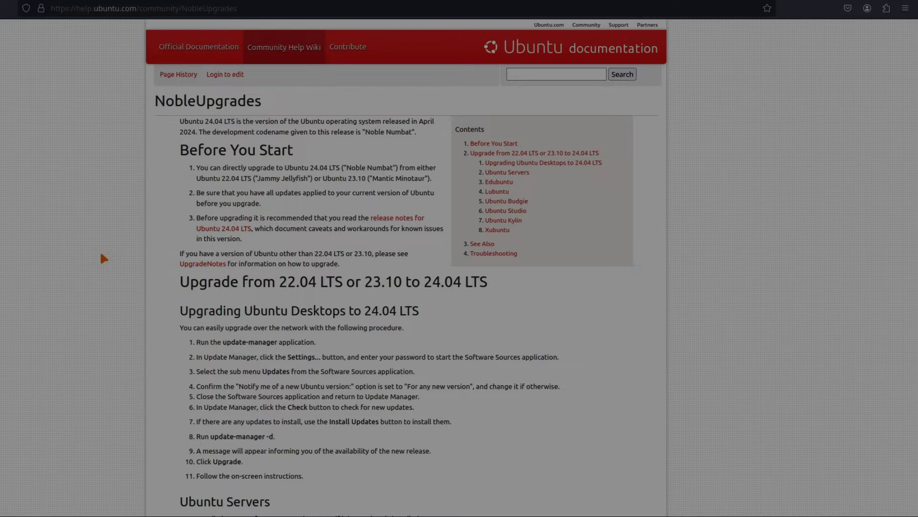
scroll(104, 259, "down", 3)
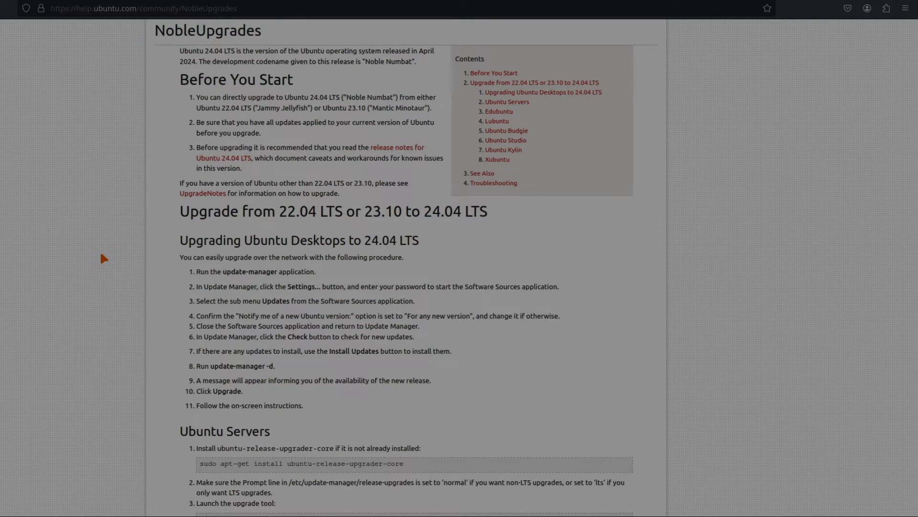
scroll(103, 259, "down", 3)
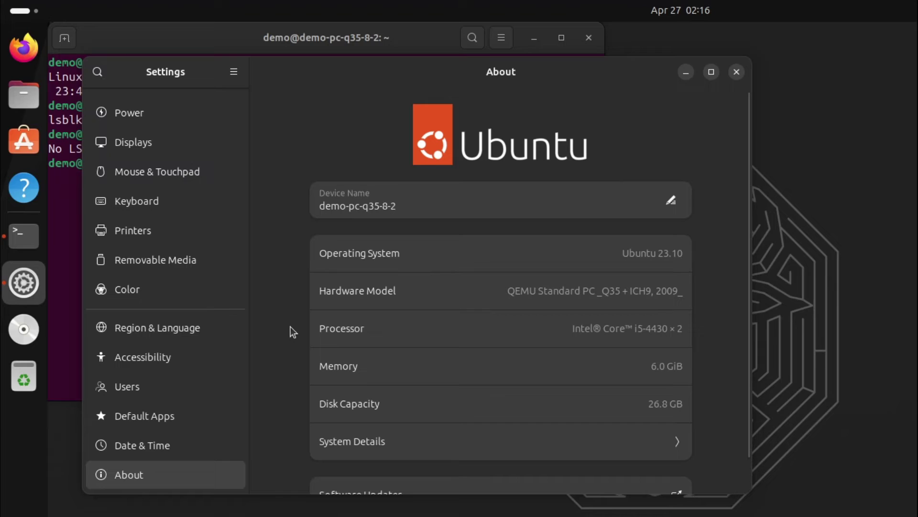
scroll(292, 330, "down", 1)
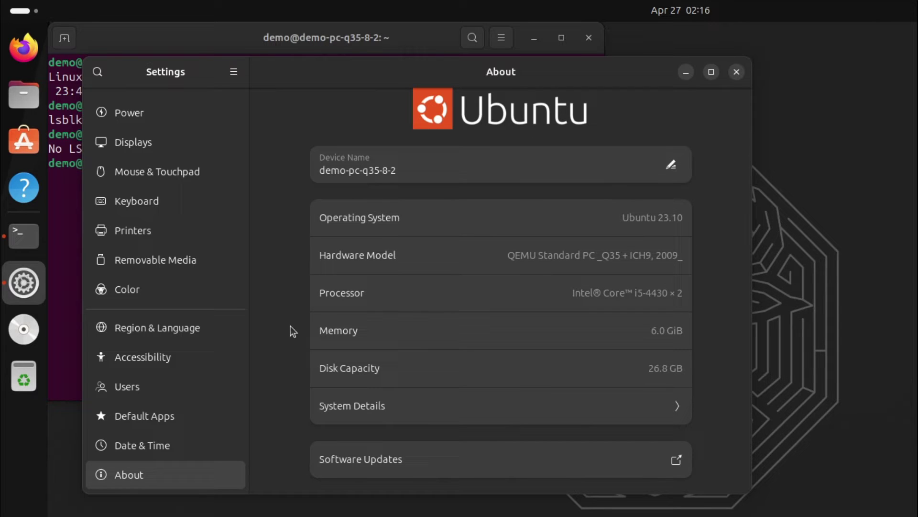
scroll(291, 327, "up", 1)
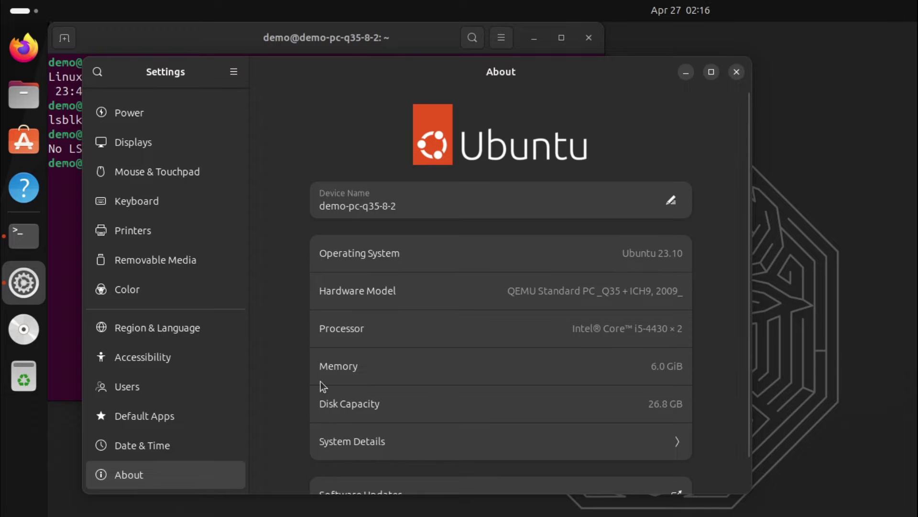
scroll(342, 421, "down", 1)
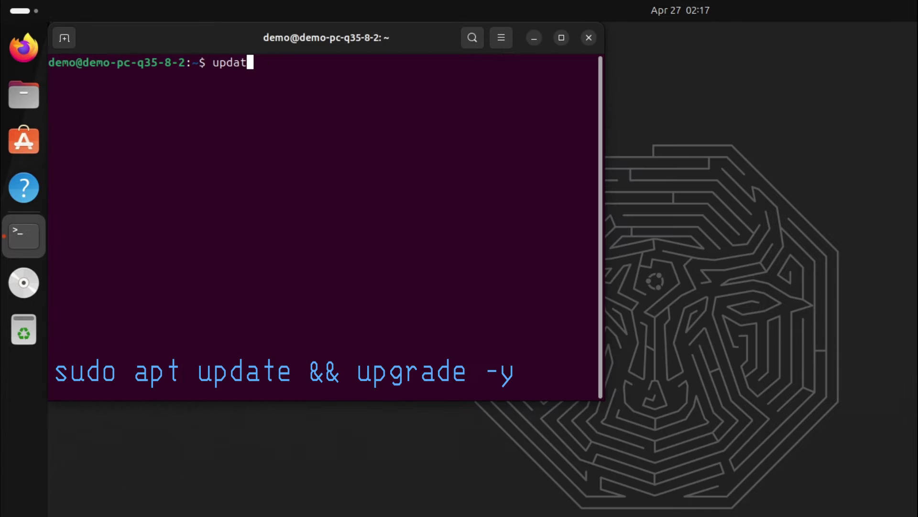
type("-")
key("Tab")
key("Tab")
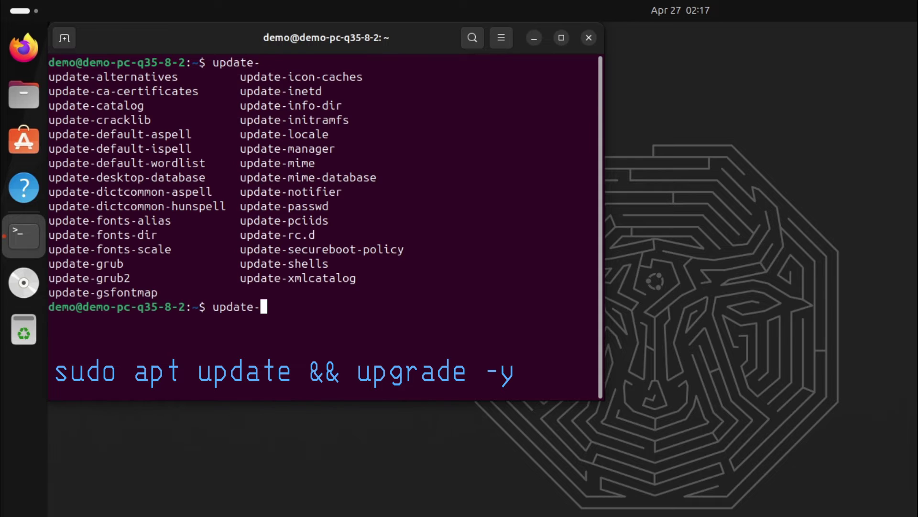
type("ma")
key("Tab")
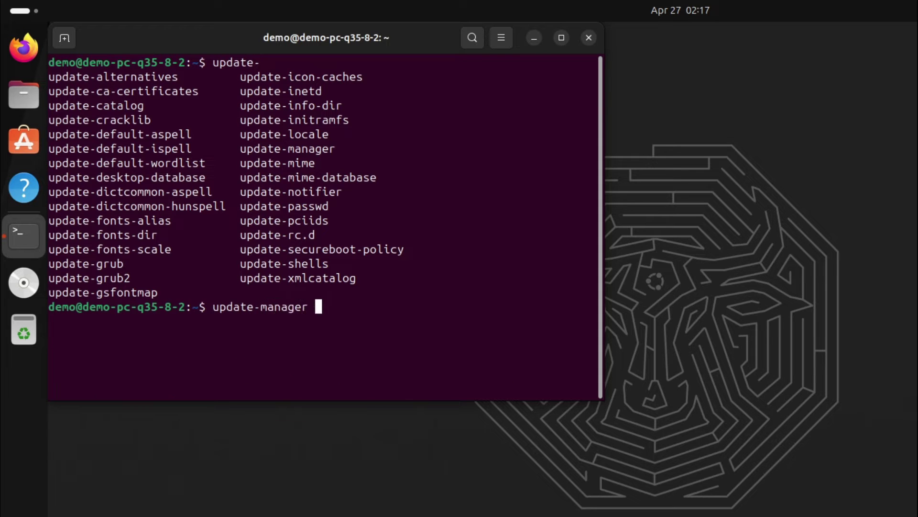
type("-d")
key("Return")
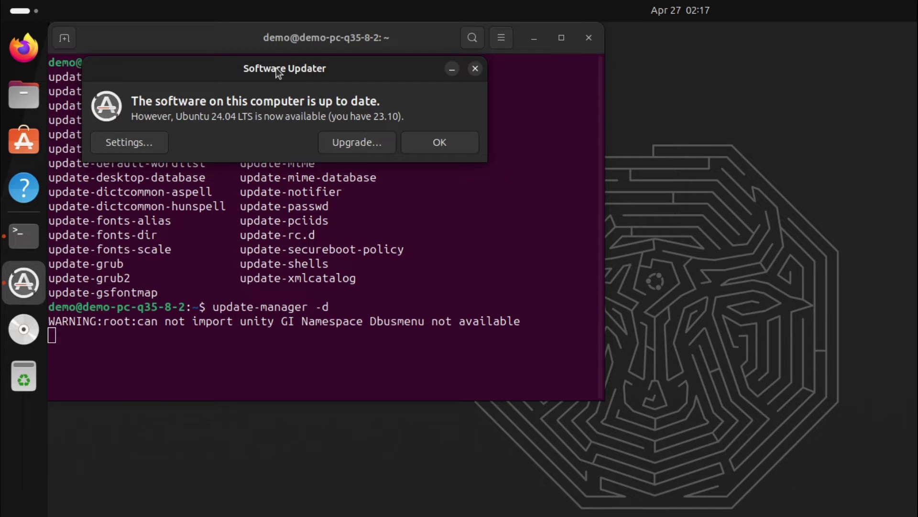
Move the Software Updater message clear of the terminal and choose to upgrade to Ubuntu 24.04 LTS.
left_click_drag(277, 68, 381, 129)
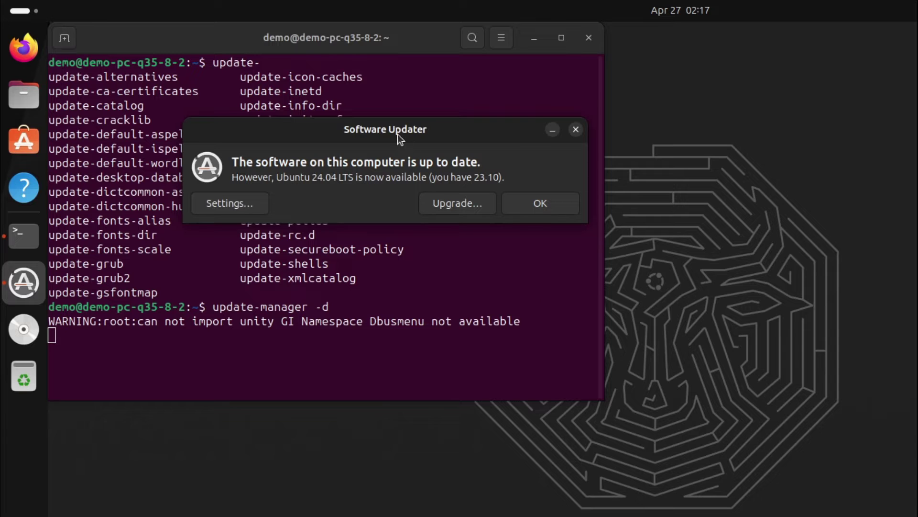
left_click_drag(398, 134, 624, 99)
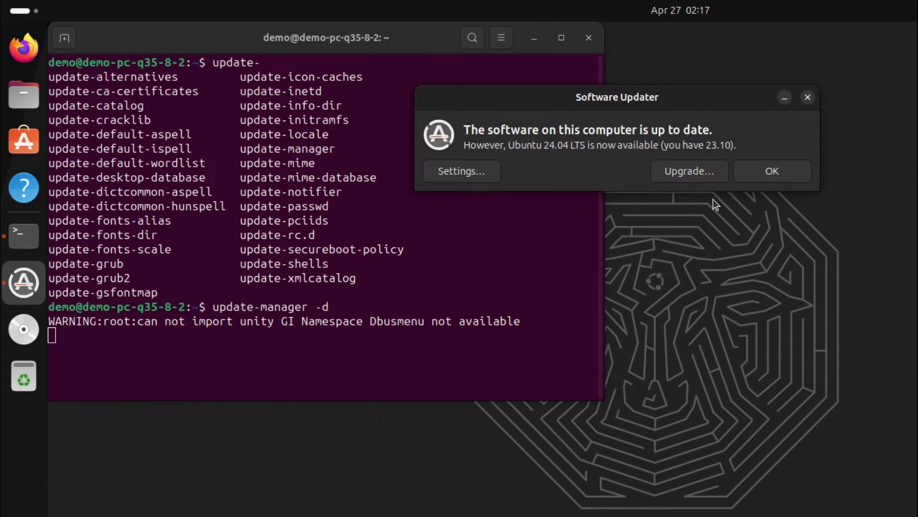
left_click(687, 177)
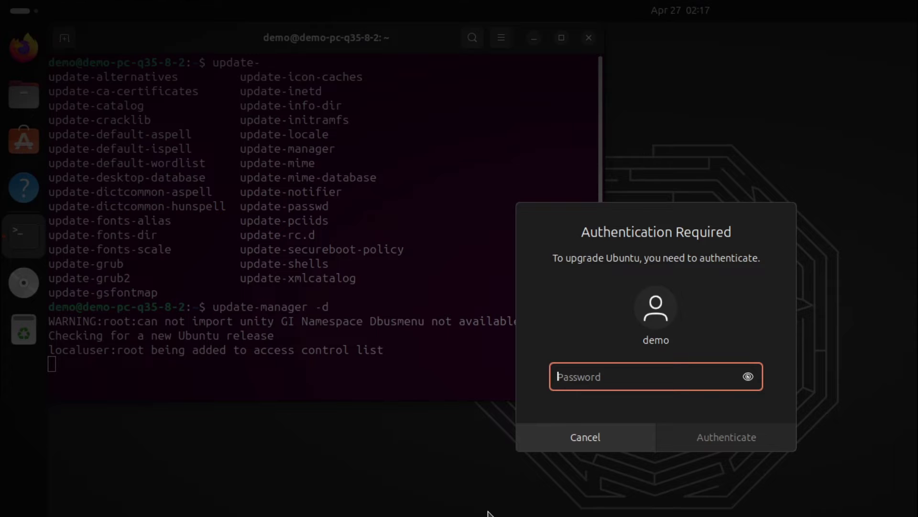
Authenticate with the account password and accept the 24.04 release notes.
type("demo")
key("Return")
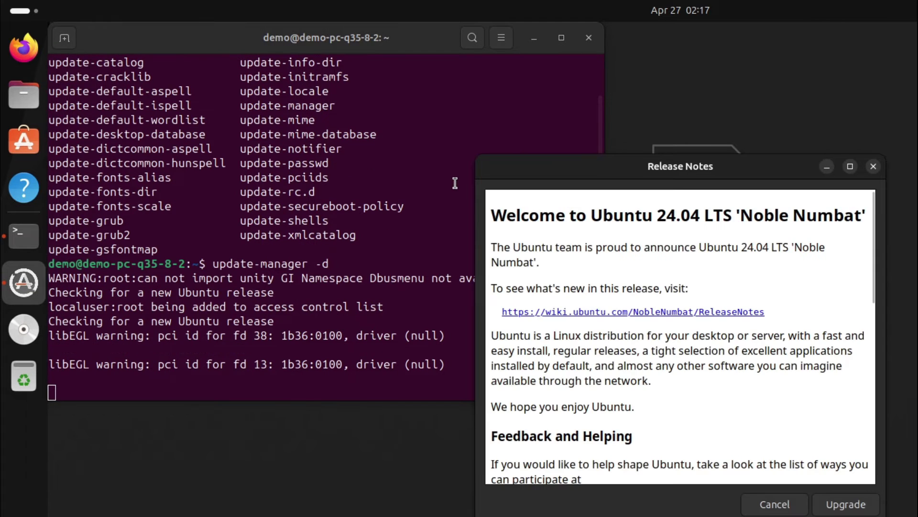
left_click_drag(645, 174, 377, 53)
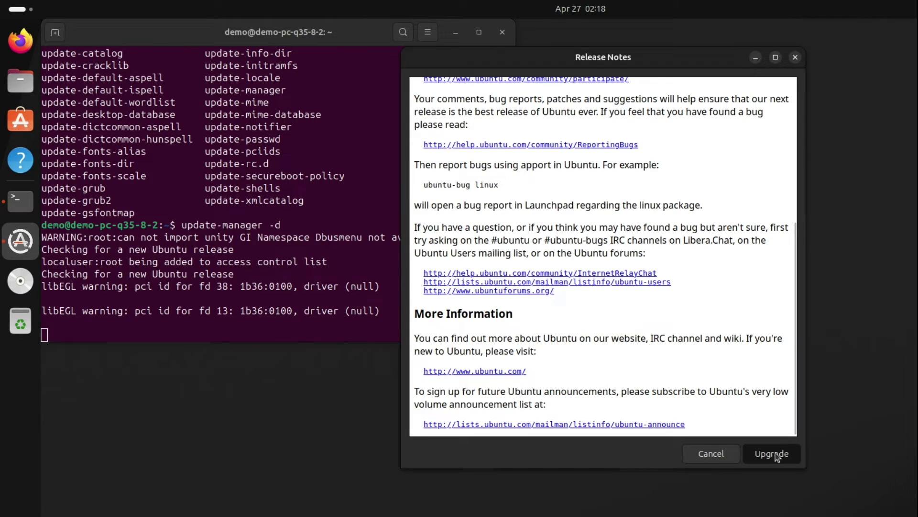
left_click(777, 456)
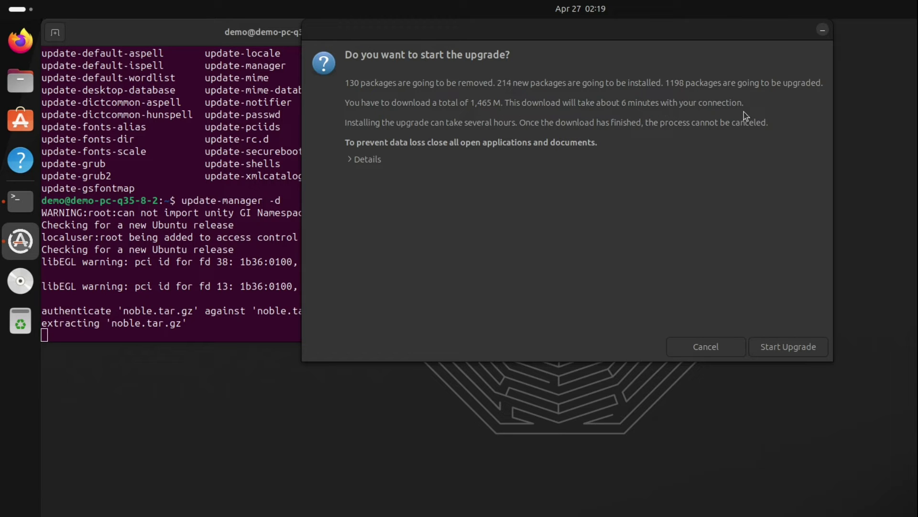
Review the No longer needed (130) and Upgrade (1198) package lists, then start the upgrade.
left_click(364, 159)
left_click(352, 185)
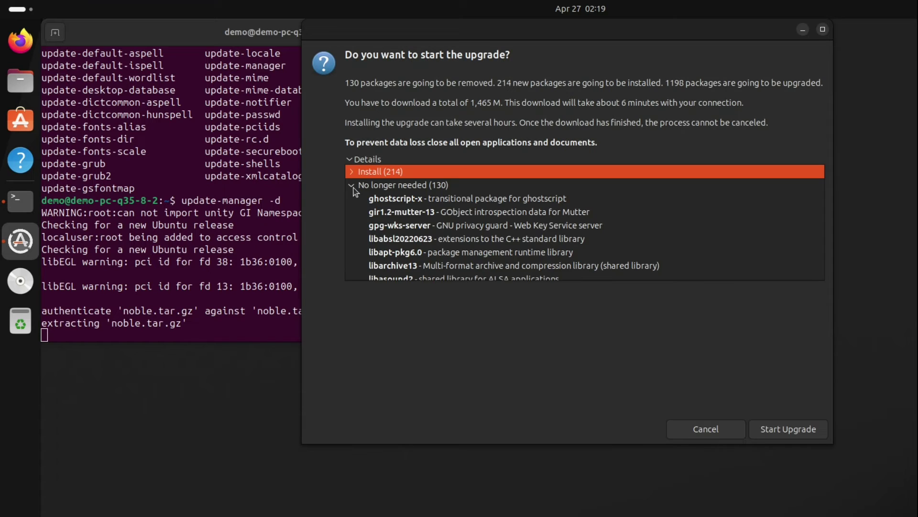
left_click(353, 185)
left_click(352, 199)
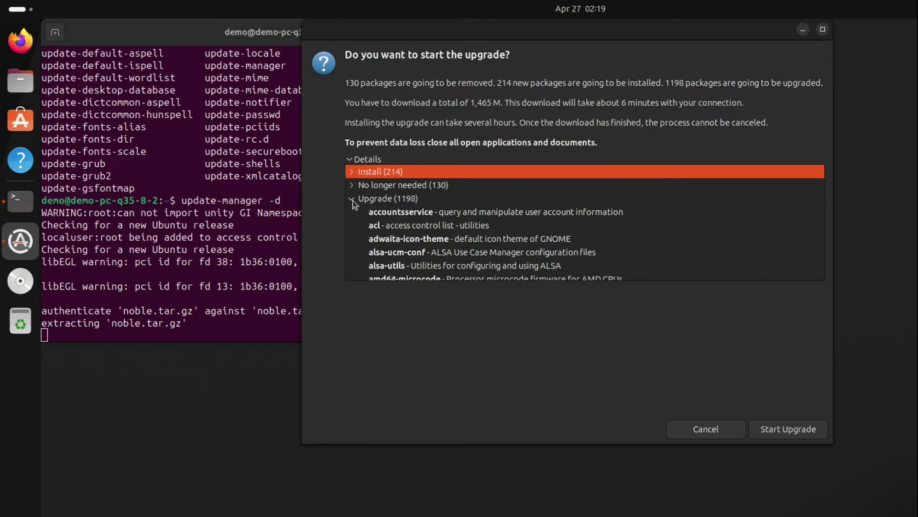
left_click(353, 200)
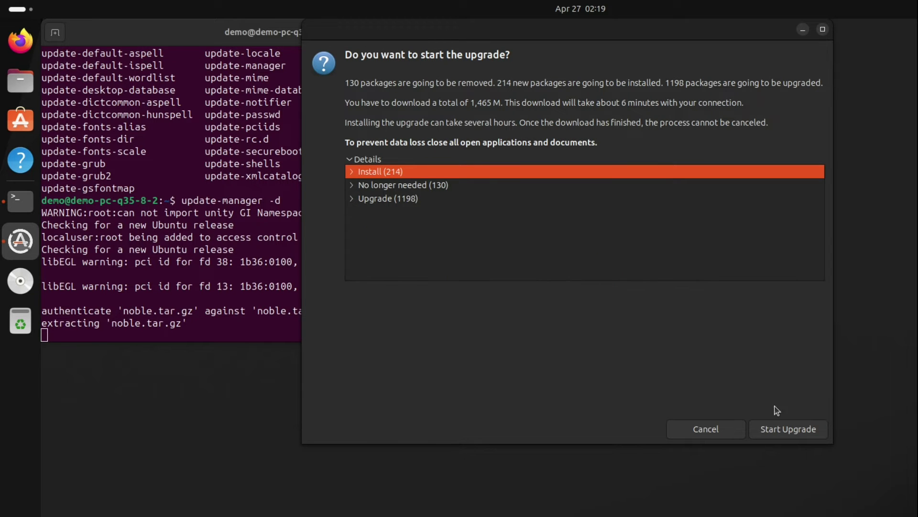
left_click(797, 433)
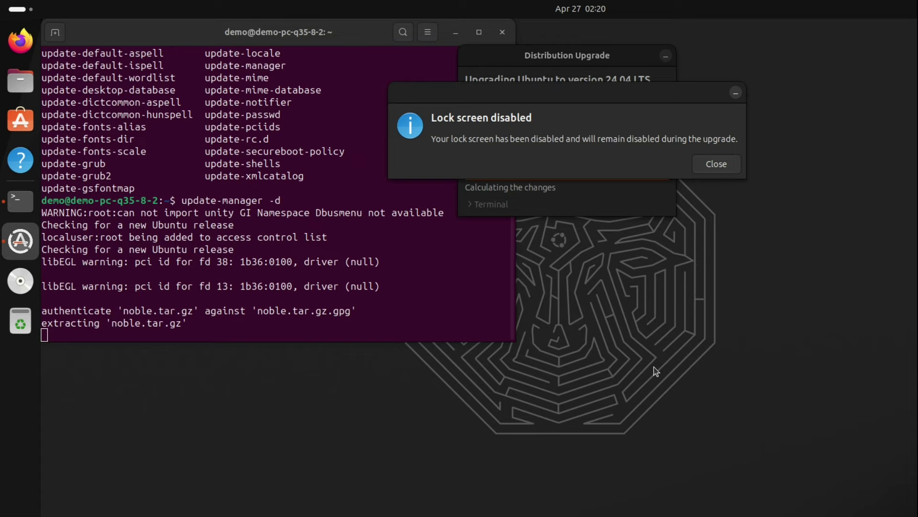
Dismiss the Lock screen disabled notice while packages download and install.
left_click(716, 168)
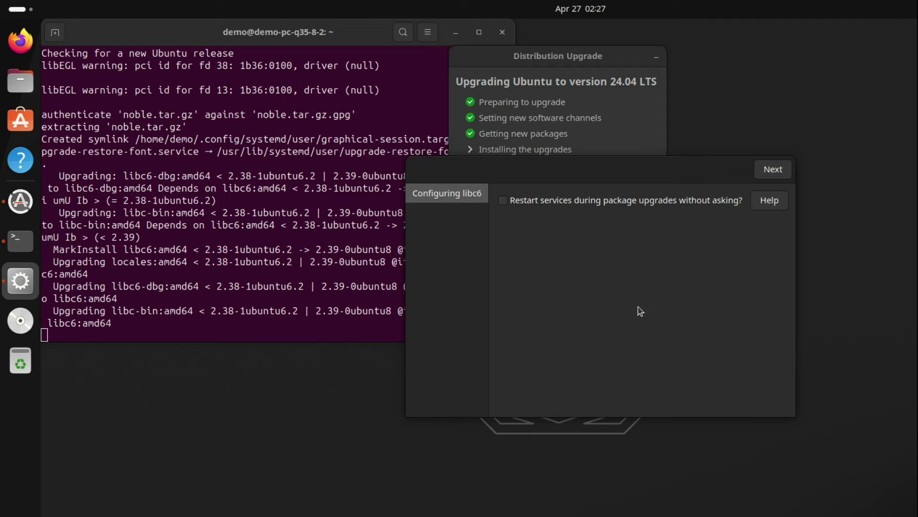
Accept the libc6 service-restart prompt and confirm restarting gdm3, cups and cron.
left_click(775, 178)
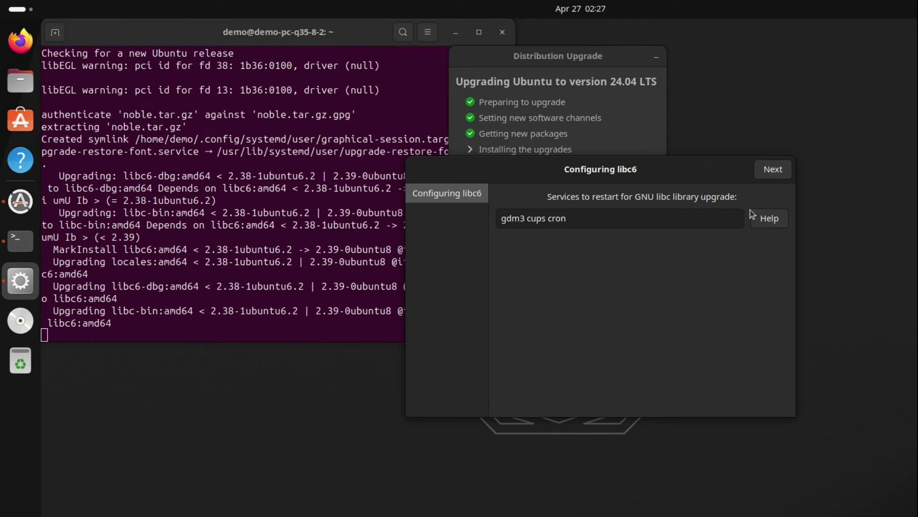
left_click(771, 172)
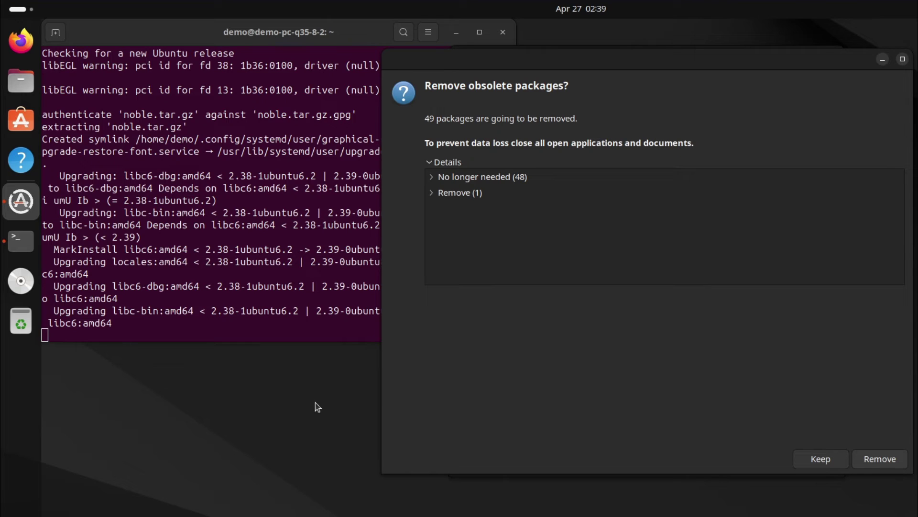
Check the single package under Remove (1), then confirm removing the 49 obsolete packages.
left_click(432, 194)
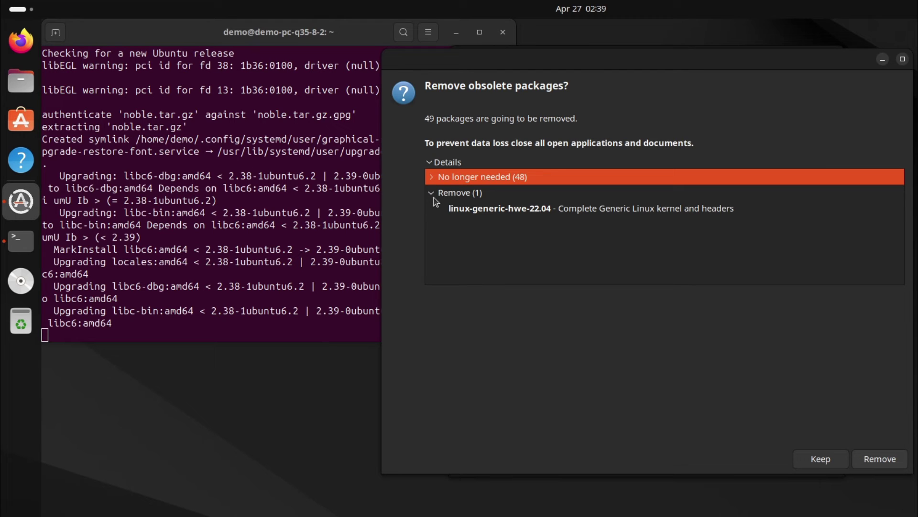
key("Down")
key("Left")
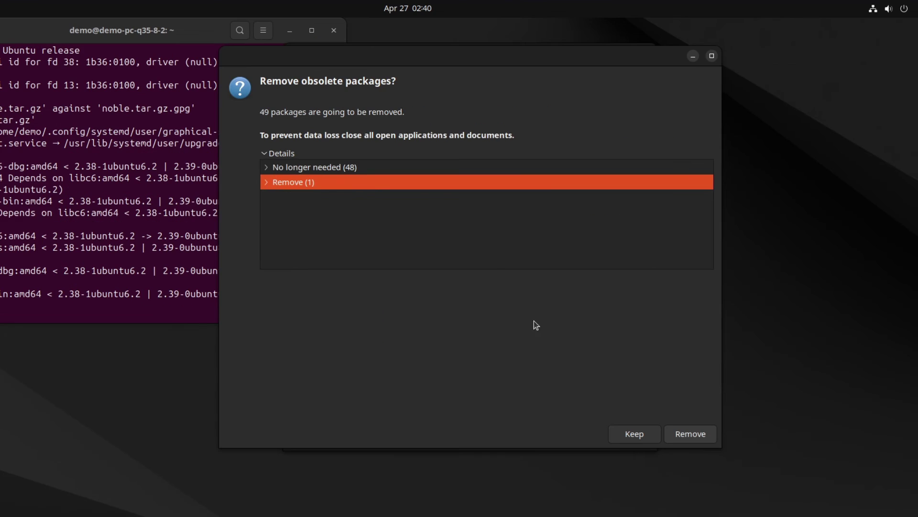
left_click(689, 433)
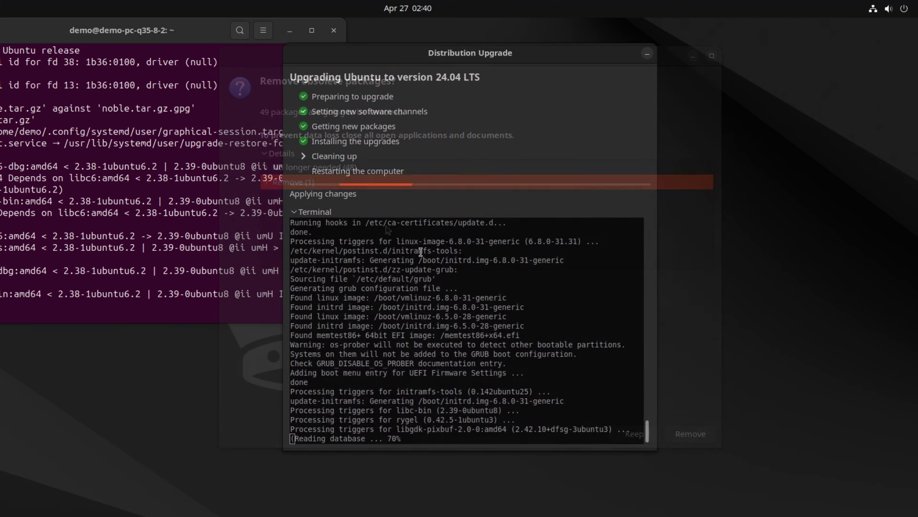